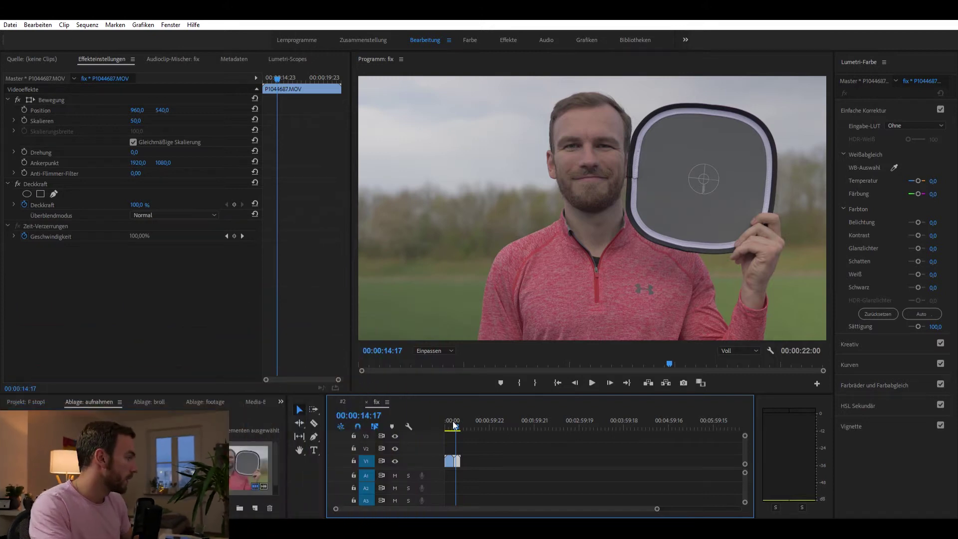
Step: Draw a four-point opacity mask around a patch of the gray card in clip P1044687.MOV
{"action": "left_click_drag", "start_coordinate": [449, 419], "coordinate": [452, 415]}
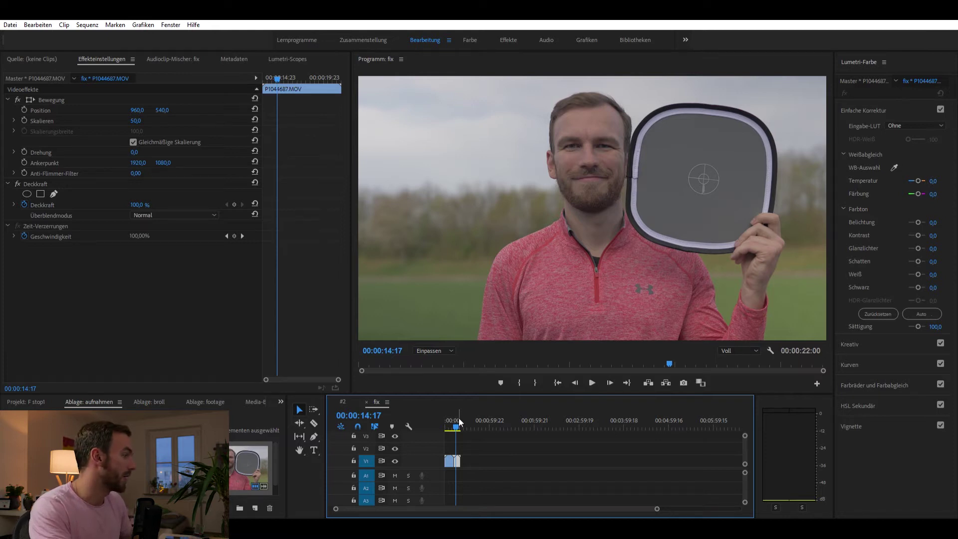
{"action": "left_click", "coordinate": [458, 421]}
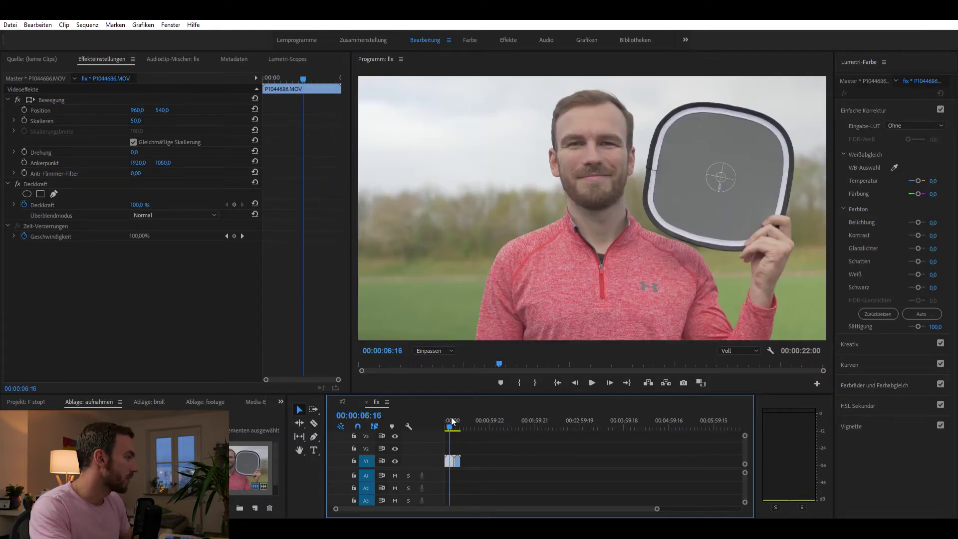
{"action": "left_click_drag", "start_coordinate": [458, 421], "coordinate": [459, 422]}
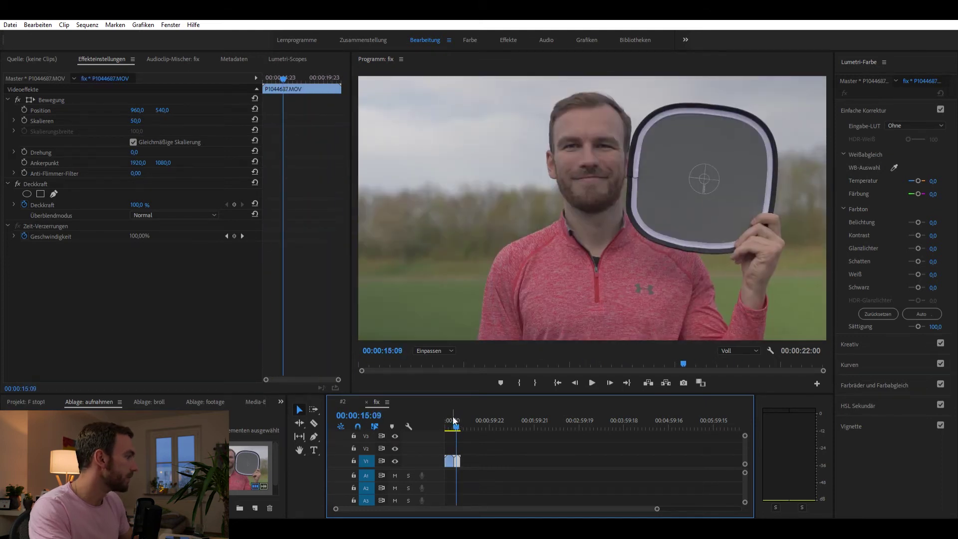
{"action": "left_click", "coordinate": [33, 172]}
{"action": "left_click", "coordinate": [54, 193]}
{"action": "left_click", "coordinate": [658, 160]}
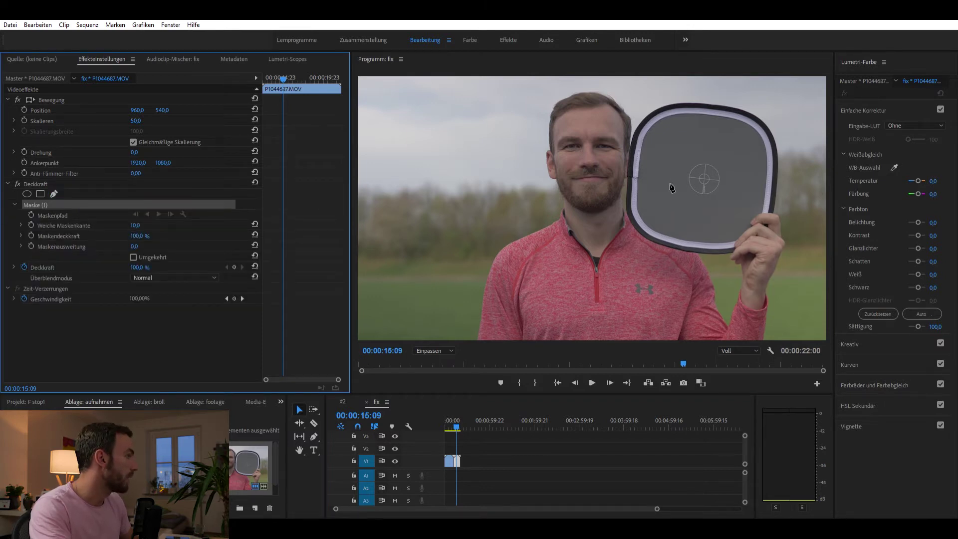
{"action": "left_click", "coordinate": [685, 162]}
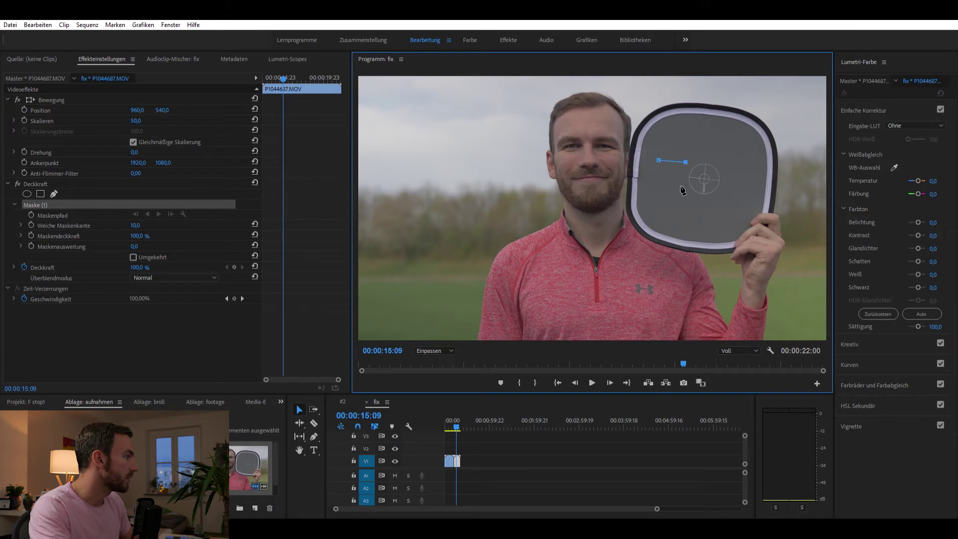
{"action": "left_click", "coordinate": [680, 204]}
{"action": "left_click", "coordinate": [653, 203]}
{"action": "left_click", "coordinate": [658, 160]}
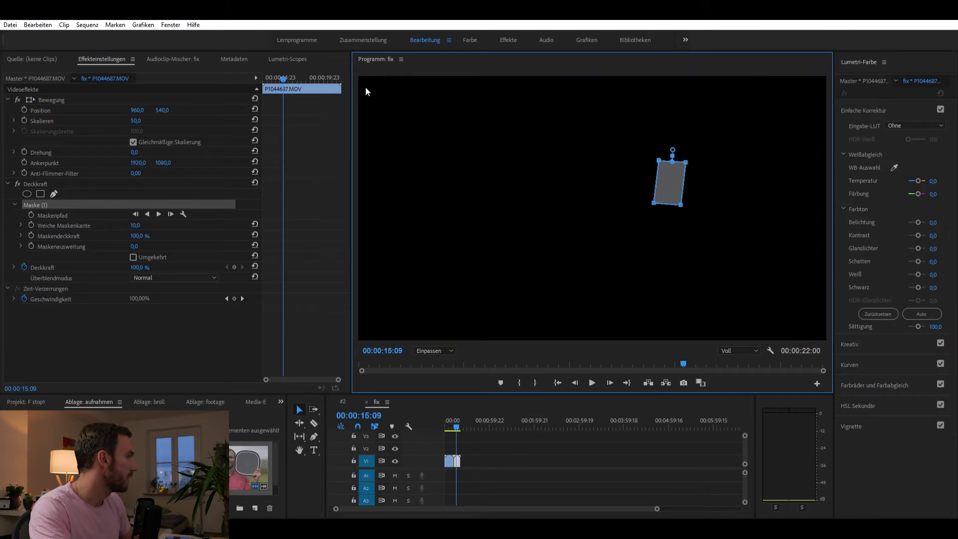
Step: Display the Lumetri scopes for the masked gray patch and set the clip's Temperatur to 2,0
{"action": "left_click", "coordinate": [289, 50]}
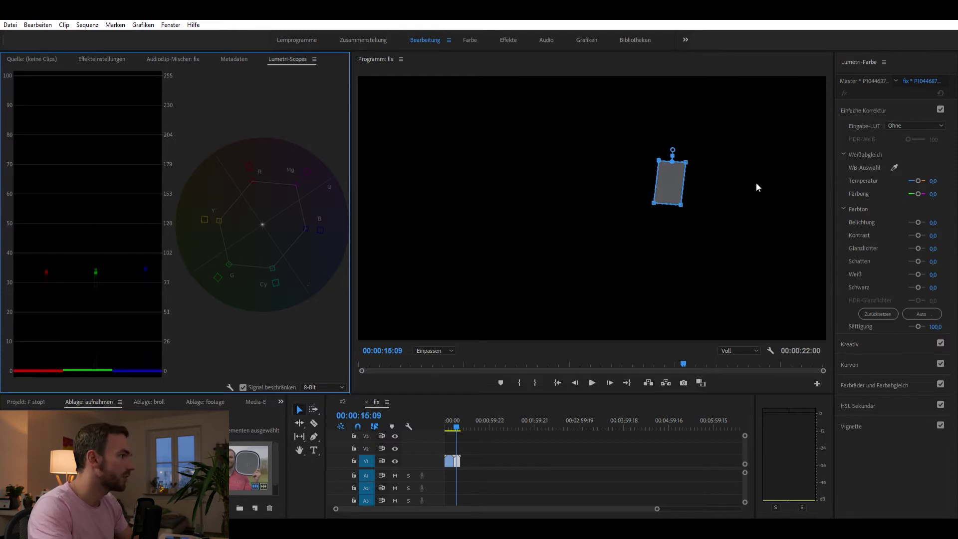
{"action": "left_click", "coordinate": [933, 181]}
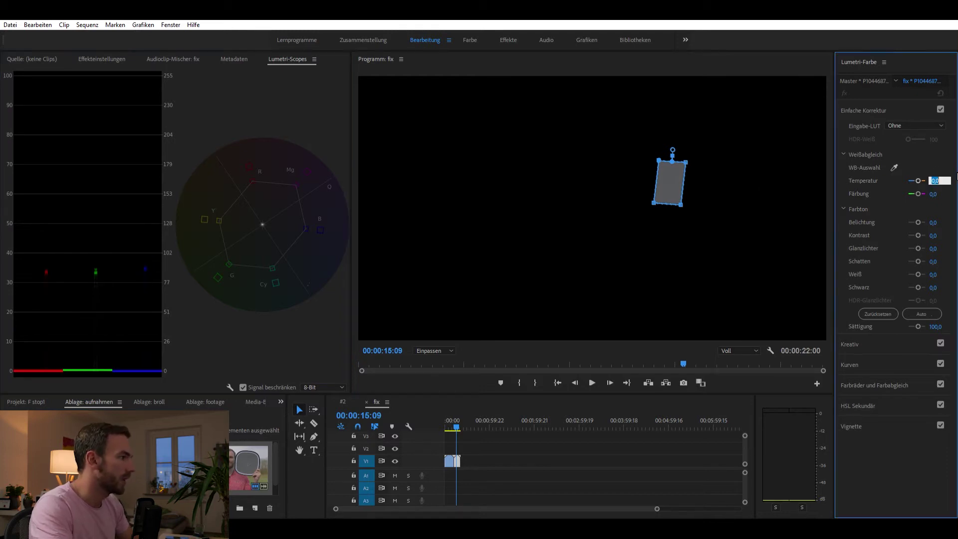
{"action": "type", "text": "5"}
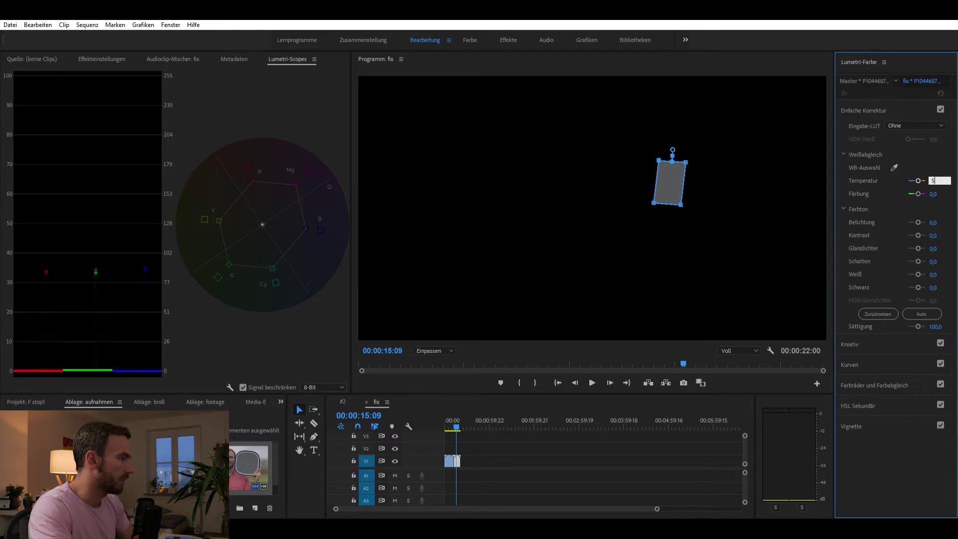
{"action": "key", "text": "Return"}
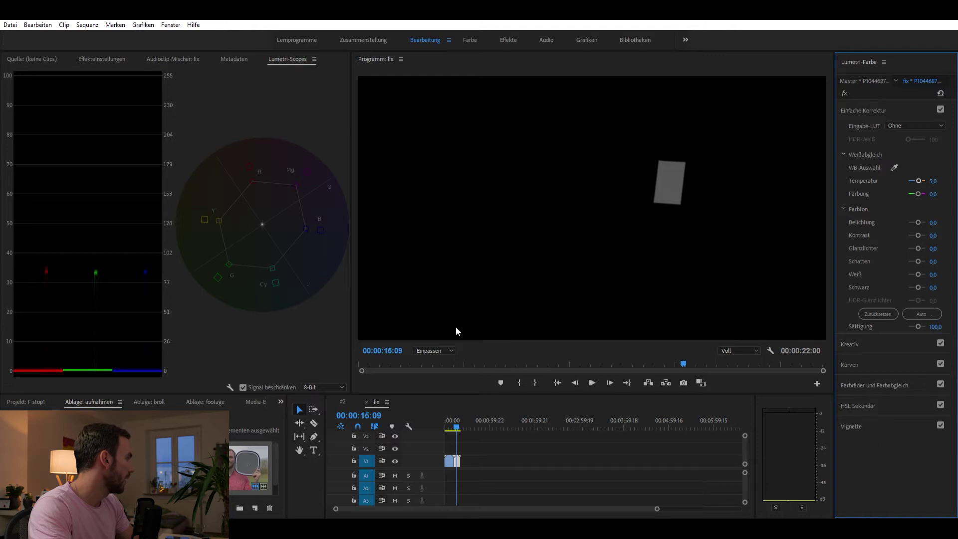
{"action": "left_click", "coordinate": [932, 180]}
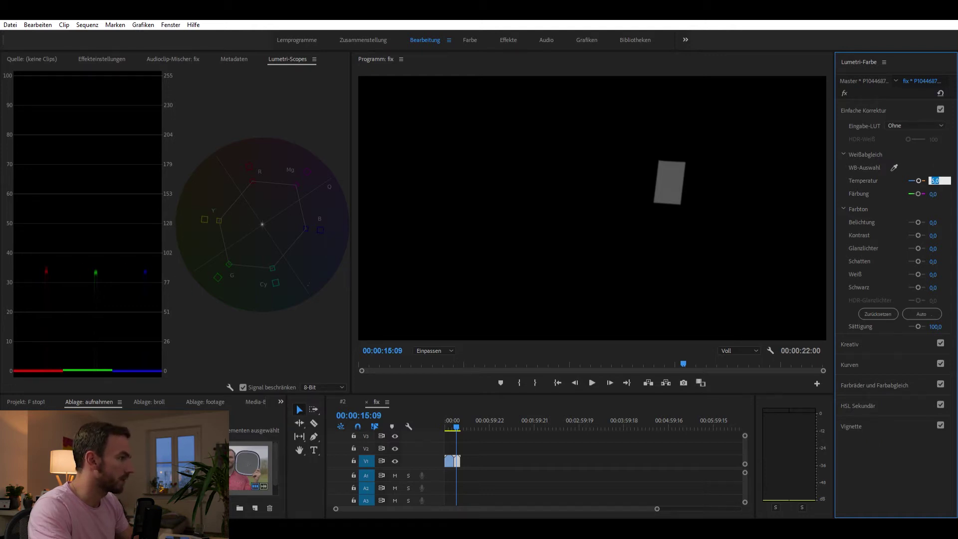
{"action": "key", "text": "Return"}
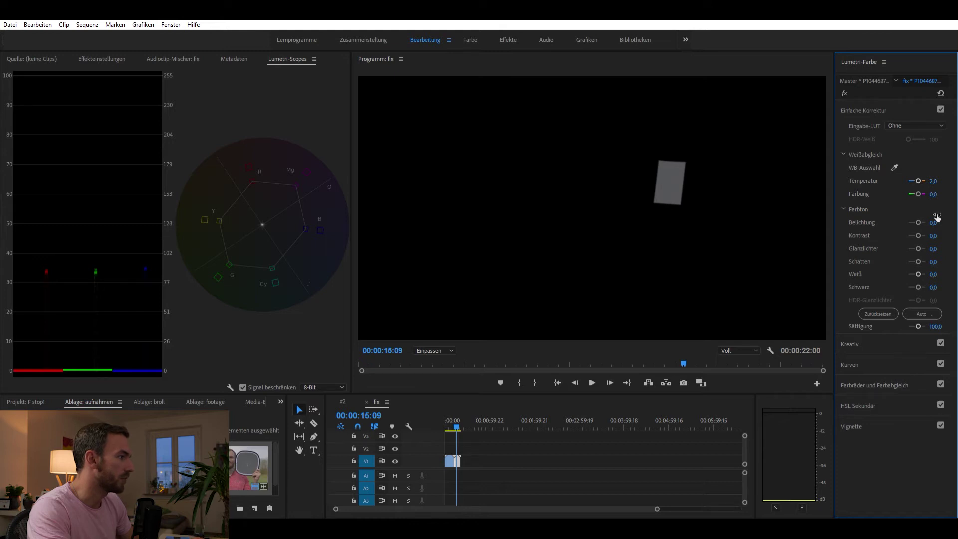
Step: Set the Belichtung of clip P1044687.MOV to 0,6
{"action": "left_click_drag", "start_coordinate": [919, 212], "coordinate": [917, 218]}
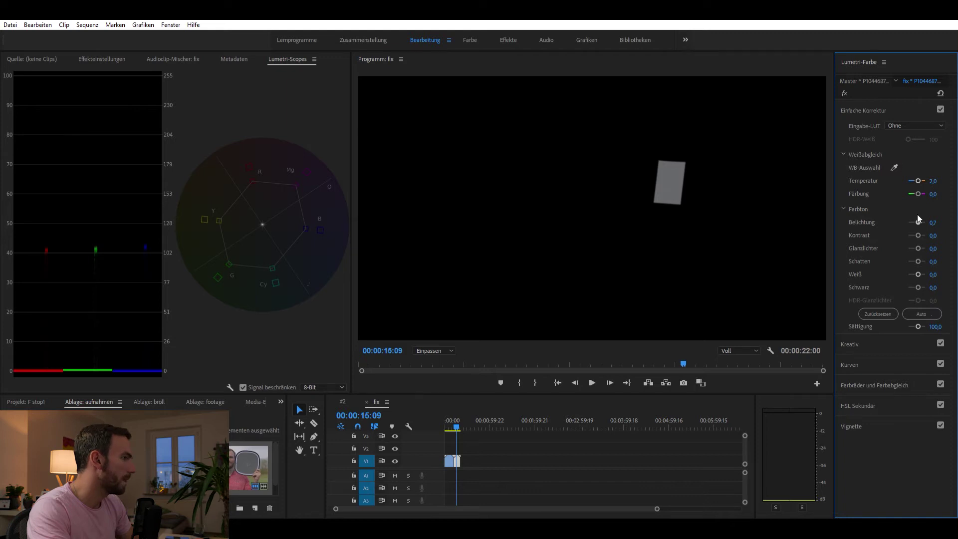
{"action": "left_click", "coordinate": [937, 216]}
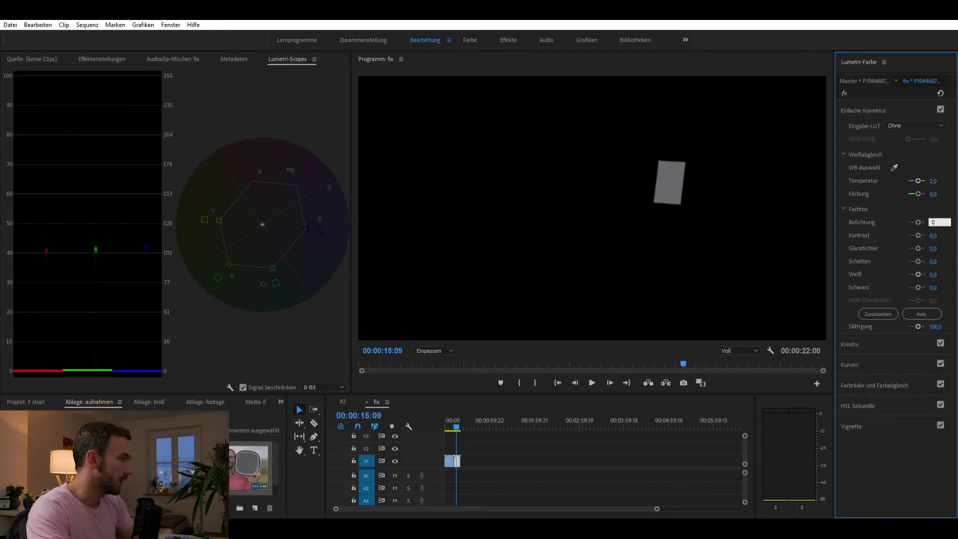
{"action": "type", "text": "0"}
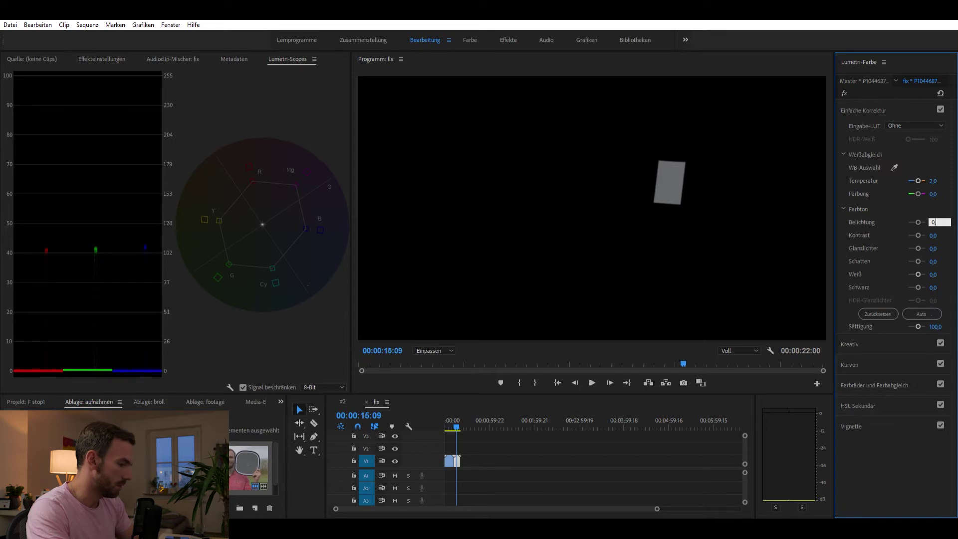
{"action": "type", "text": ",6"}
{"action": "key", "text": "Return"}
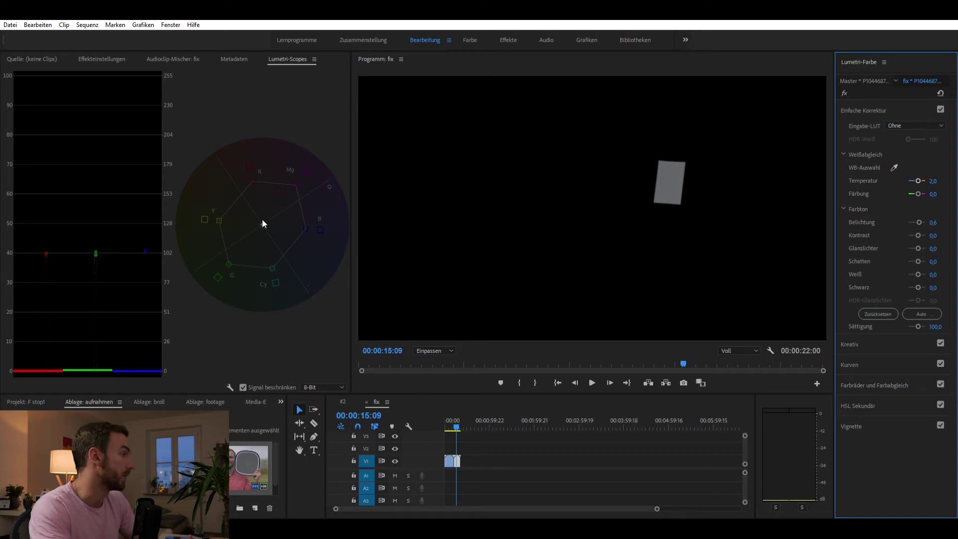
Step: Delete the opacity mask from clip P1044687.MOV
{"action": "left_click", "coordinate": [87, 54]}
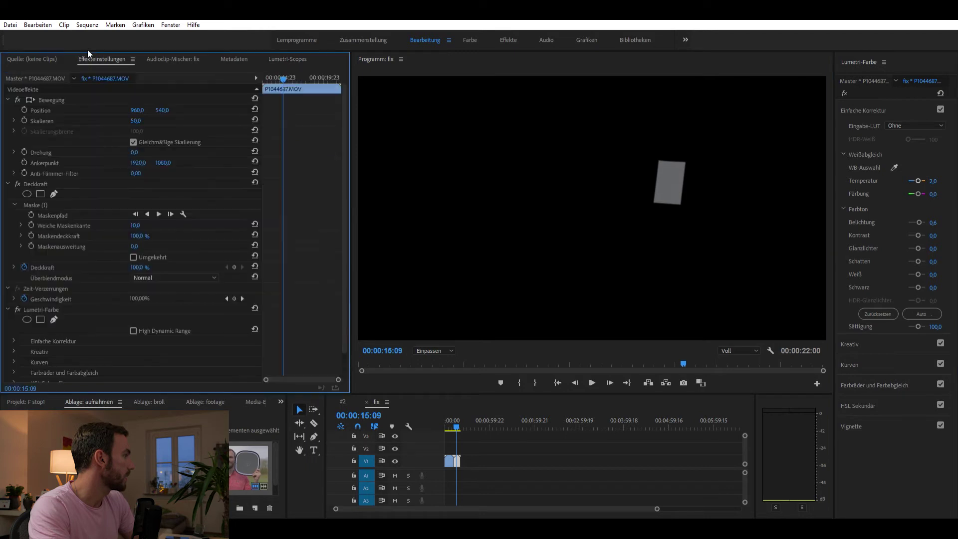
{"action": "left_click", "coordinate": [28, 201]}
{"action": "key", "text": "Delete"}
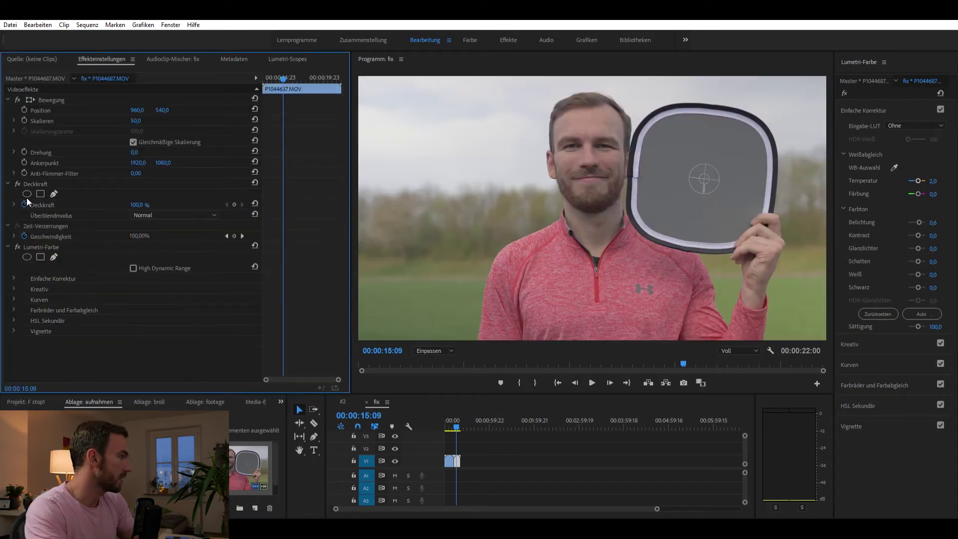
Step: Draw a four-point opacity mask on the gray card in clip P1044686.MOV at 00:00:08:00
{"action": "left_click", "coordinate": [456, 419]}
{"action": "left_click", "coordinate": [454, 422]}
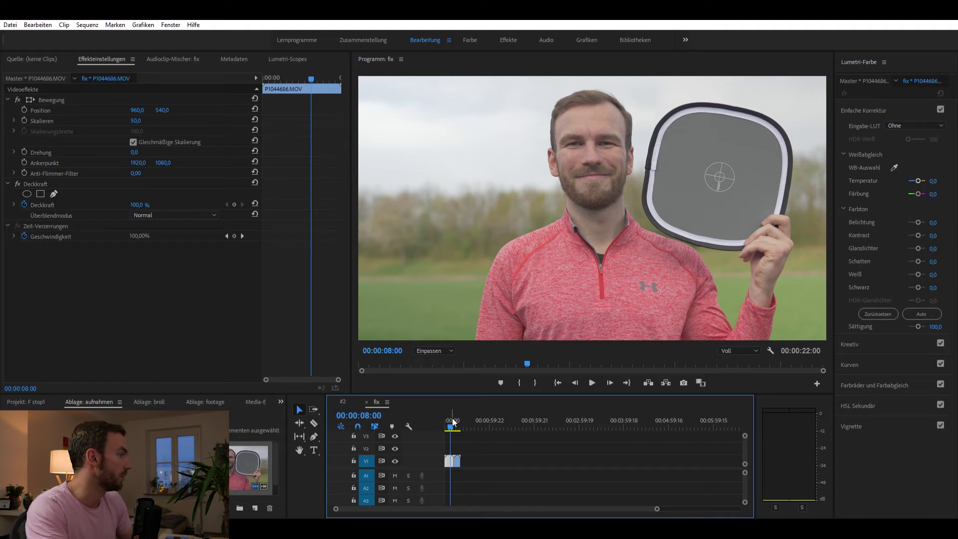
{"action": "left_click", "coordinate": [54, 193]}
{"action": "left_click", "coordinate": [669, 147]}
{"action": "left_click", "coordinate": [703, 153]}
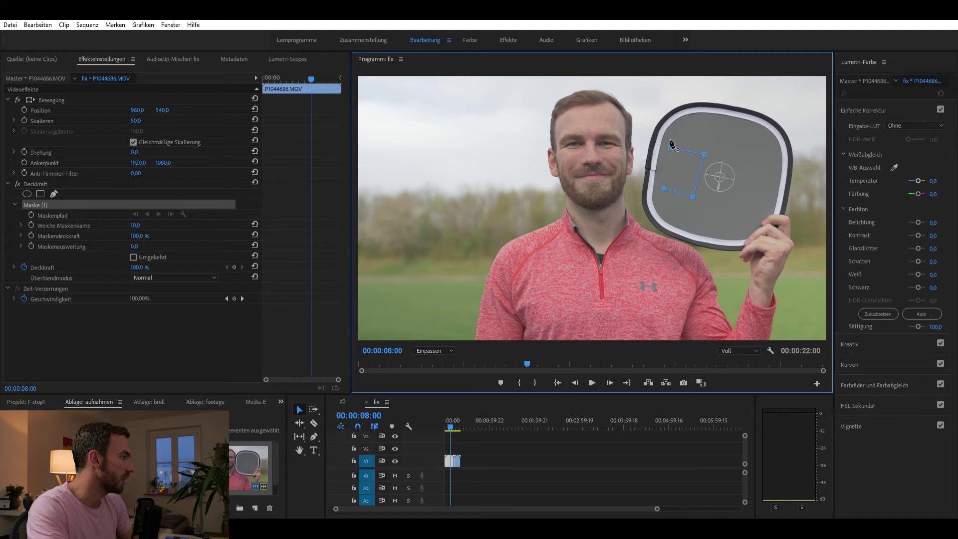
{"action": "left_click", "coordinate": [669, 147]}
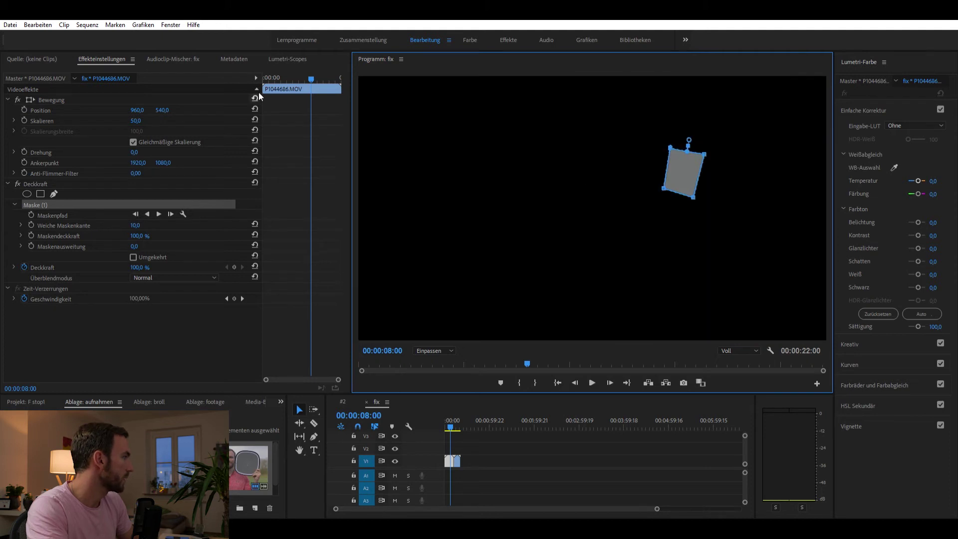
Step: Display the Lumetri scopes for the masked gray patch and set the Belichtung of P1044686.MOV to -0,4
{"action": "left_click", "coordinate": [283, 51]}
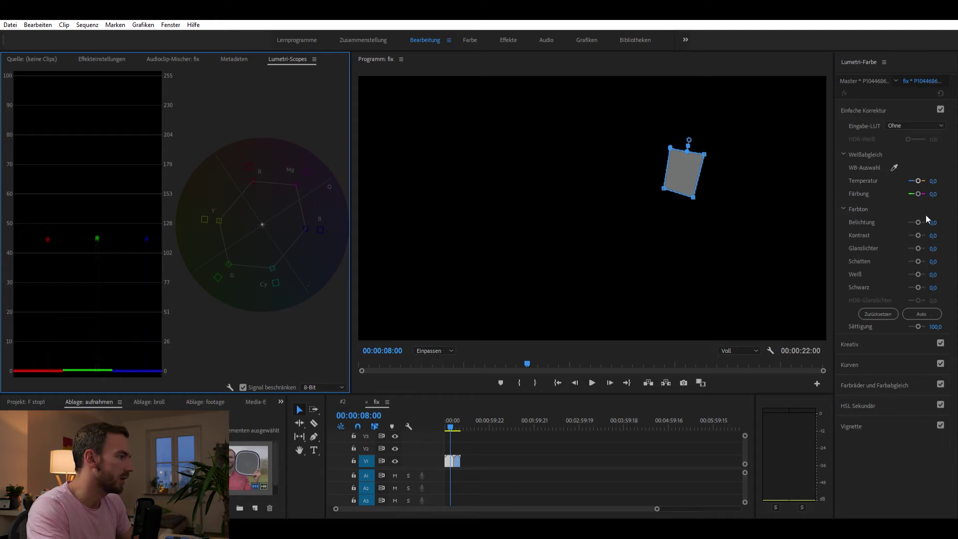
{"action": "left_click", "coordinate": [938, 220]}
{"action": "type", "text": "0,1"}
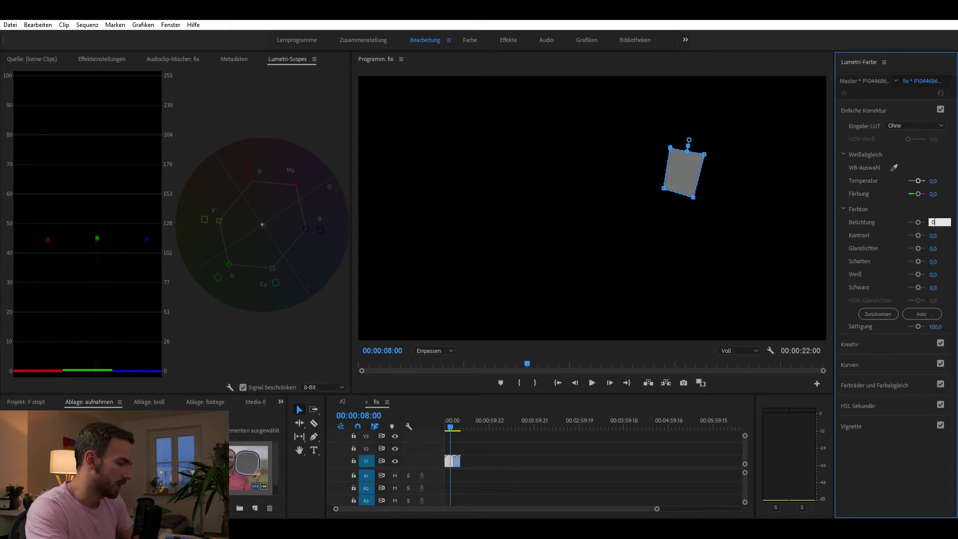
{"action": "key", "text": "Return"}
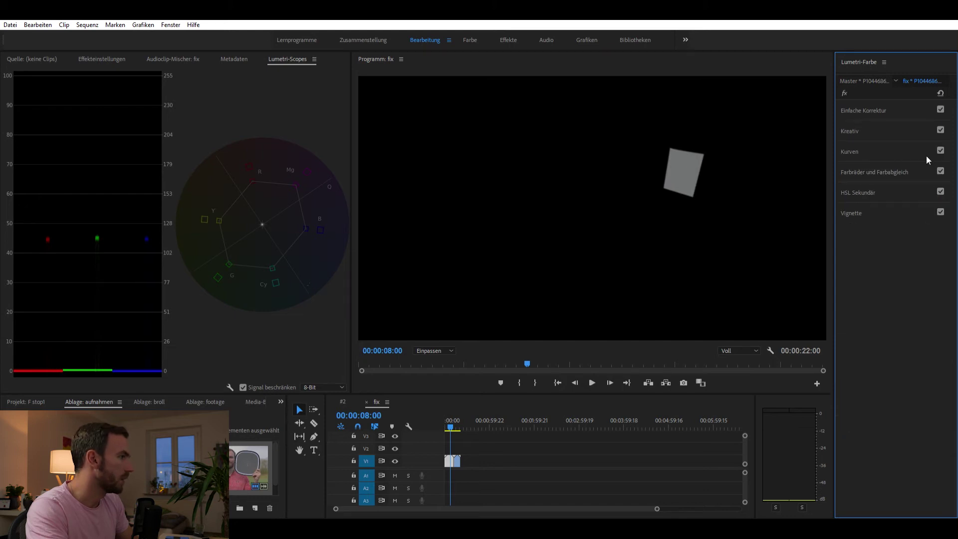
{"action": "left_click", "coordinate": [895, 105]}
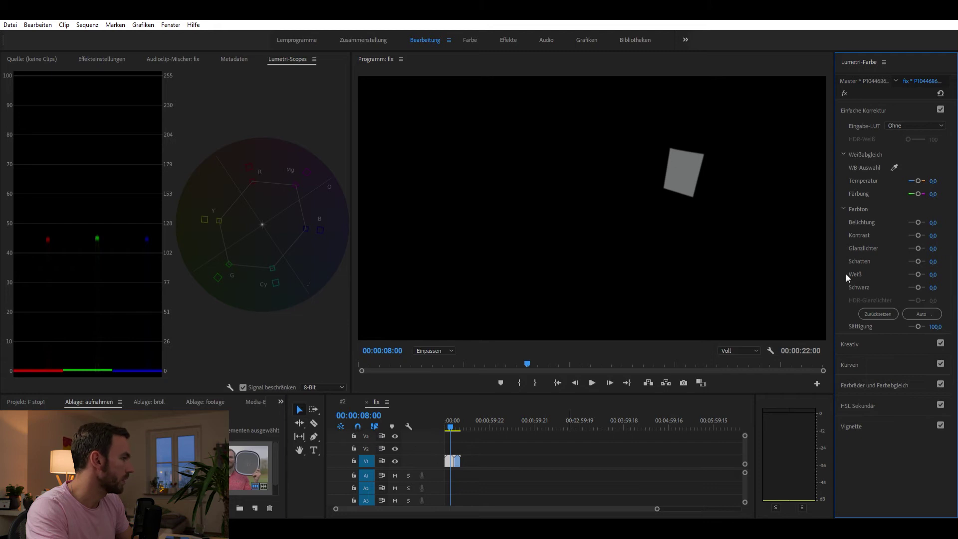
{"action": "left_click_drag", "start_coordinate": [917, 214], "coordinate": [913, 212]}
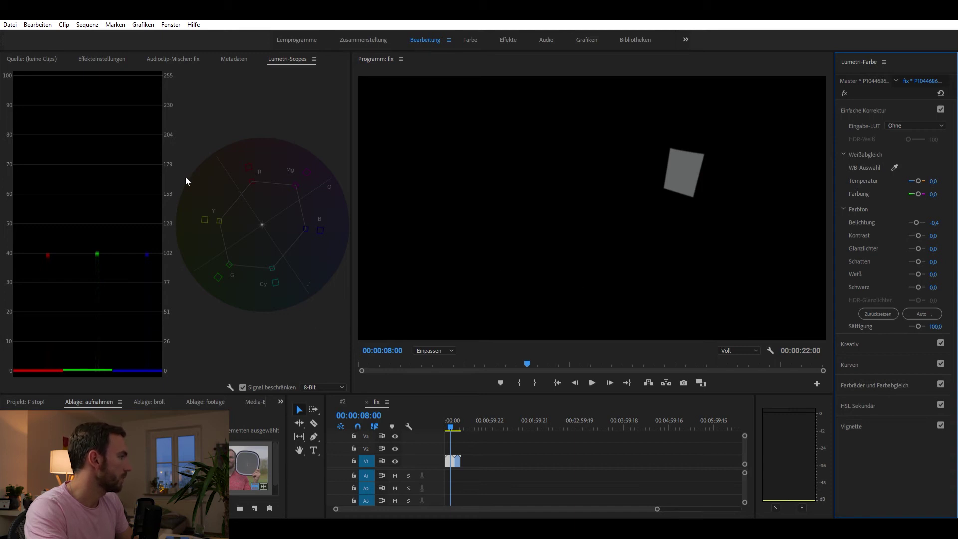
Step: Delete the opacity mask from clip P1044686.MOV and compare the picture with the neighbouring clip
{"action": "key", "text": "shift+5"}
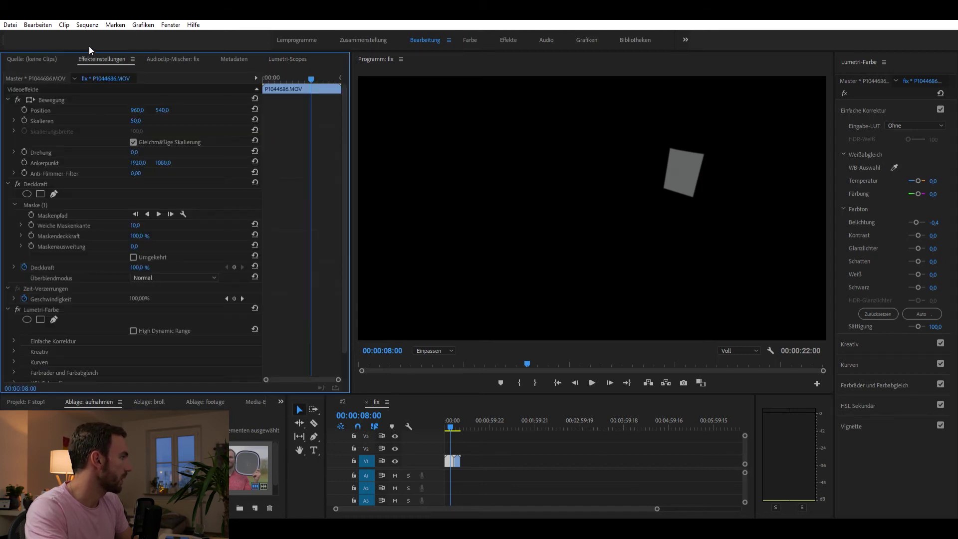
{"action": "left_click", "coordinate": [36, 198]}
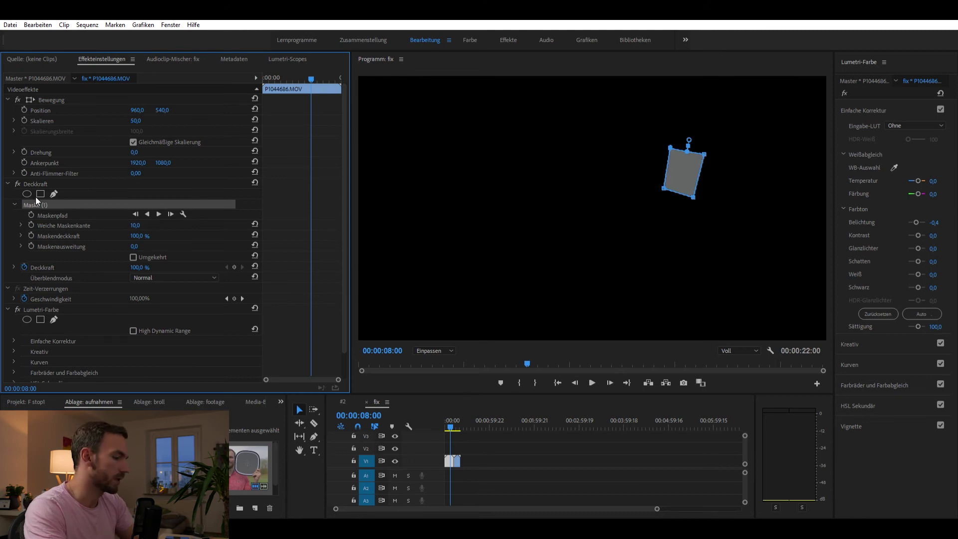
{"action": "key", "text": "Delete"}
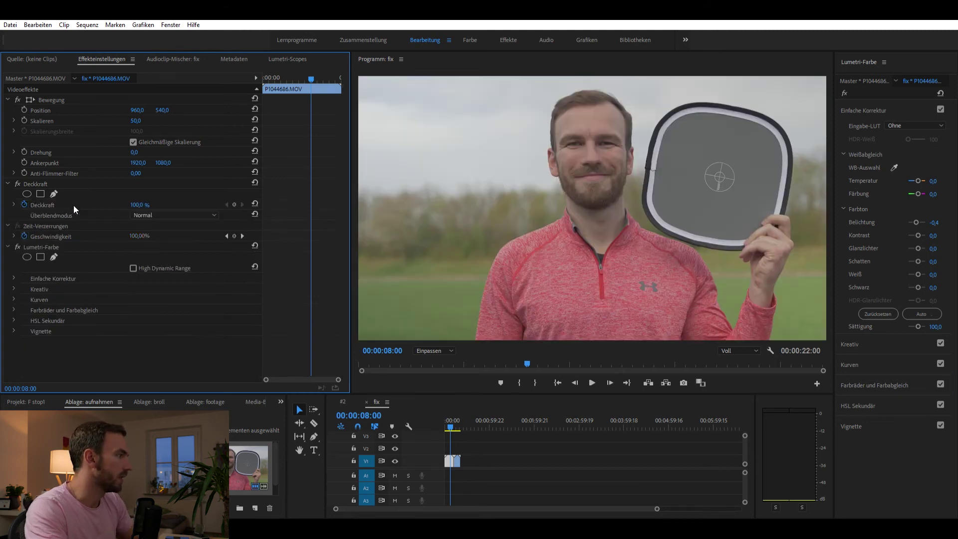
{"action": "left_click", "coordinate": [453, 422]}
{"action": "left_click_drag", "start_coordinate": [454, 422], "coordinate": [454, 424]}
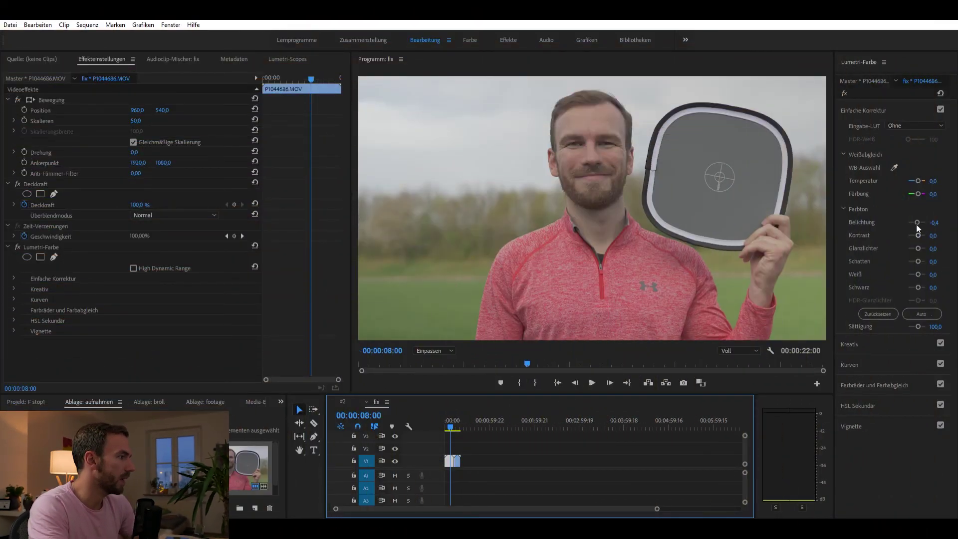
Step: Raise the Kontrast of clip P1044686.MOV to 71,4 and its Dynamik to 42,9
{"action": "left_click_drag", "start_coordinate": [918, 225], "coordinate": [923, 226]}
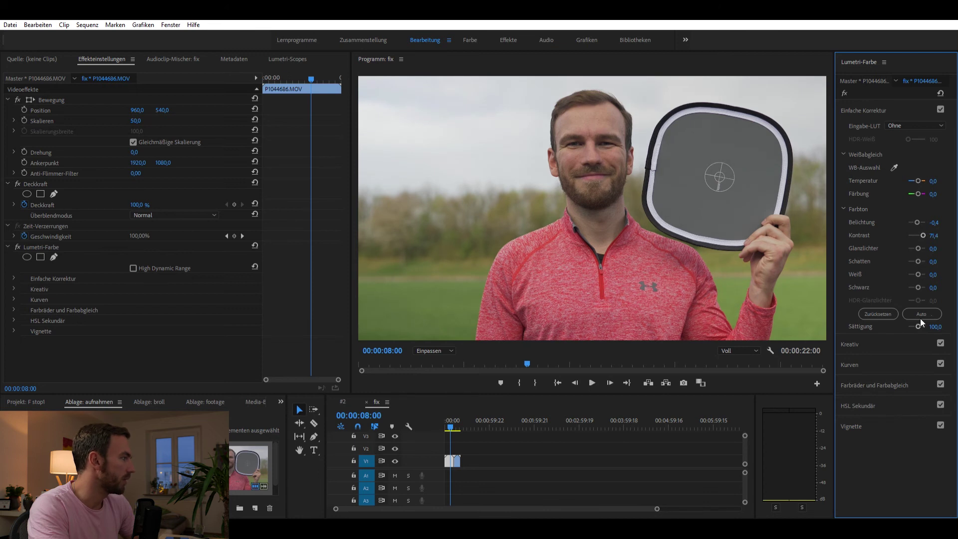
{"action": "left_click", "coordinate": [934, 327]}
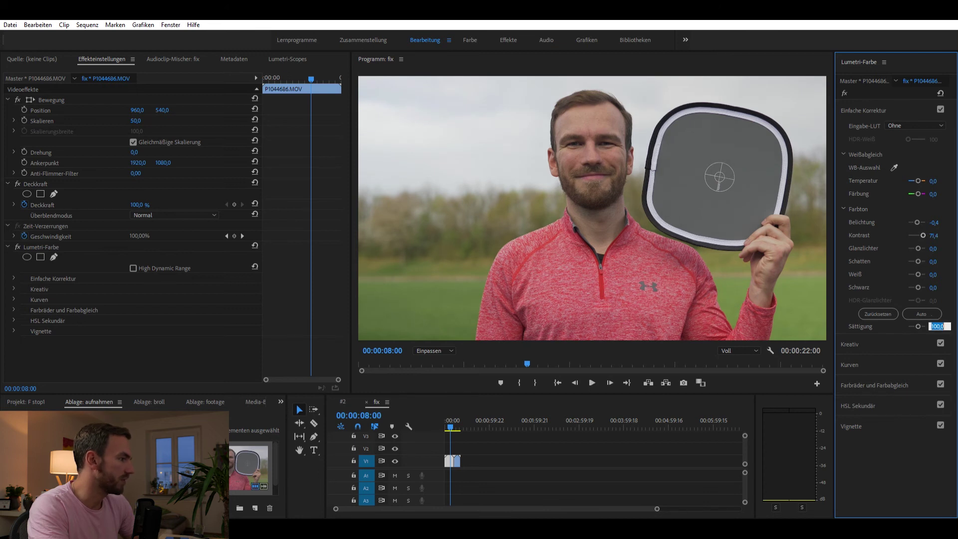
{"action": "left_click", "coordinate": [875, 339]}
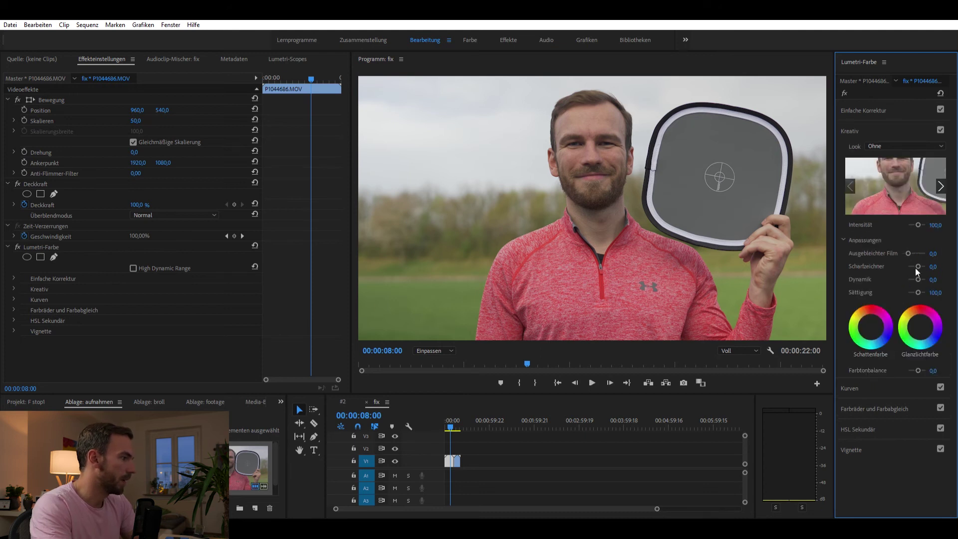
{"action": "left_click_drag", "start_coordinate": [919, 280], "coordinate": [919, 279]}
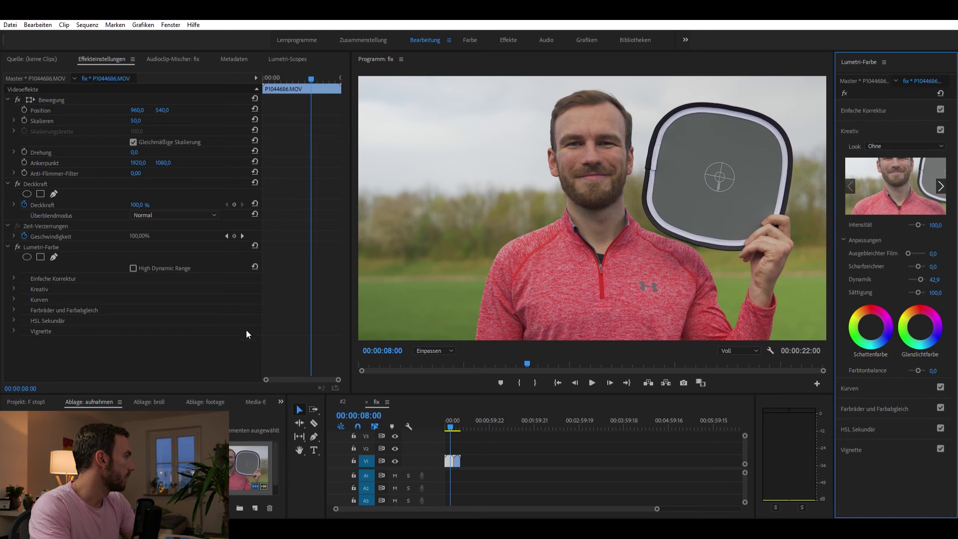
Step: Switch the Lumetri-Farbe effect of clip P1044686.MOV off and on repeatedly to compare before and after
{"action": "left_click", "coordinate": [19, 240]}
{"action": "left_click", "coordinate": [19, 239]}
{"action": "left_click", "coordinate": [19, 240]}
{"action": "left_click", "coordinate": [19, 239]}
{"action": "left_click", "coordinate": [19, 240]}
{"action": "left_click", "coordinate": [19, 239]}
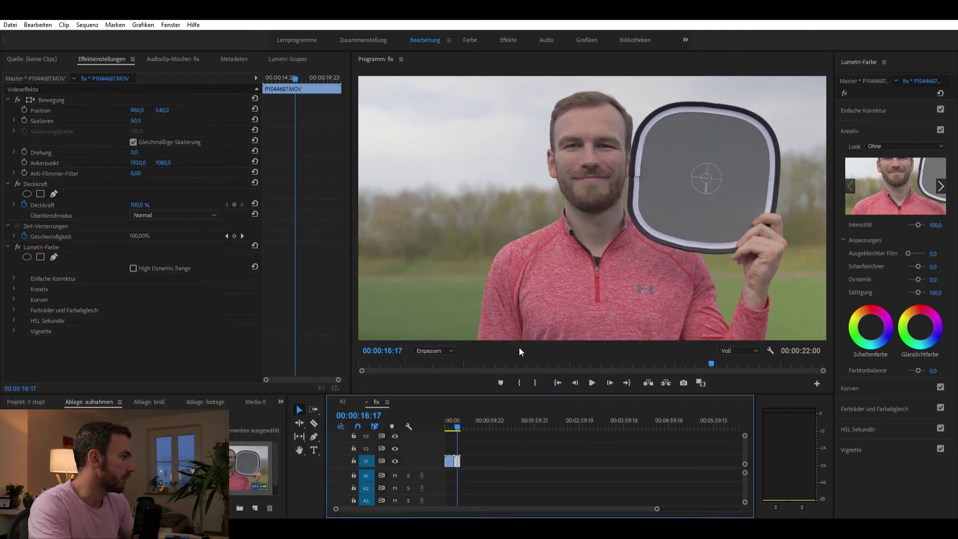
Step: Raise the Kontrast of clip P1044687.MOV to 88,6 and its Dynamik to 54,3, and compare both clips
{"action": "left_click", "coordinate": [911, 101]}
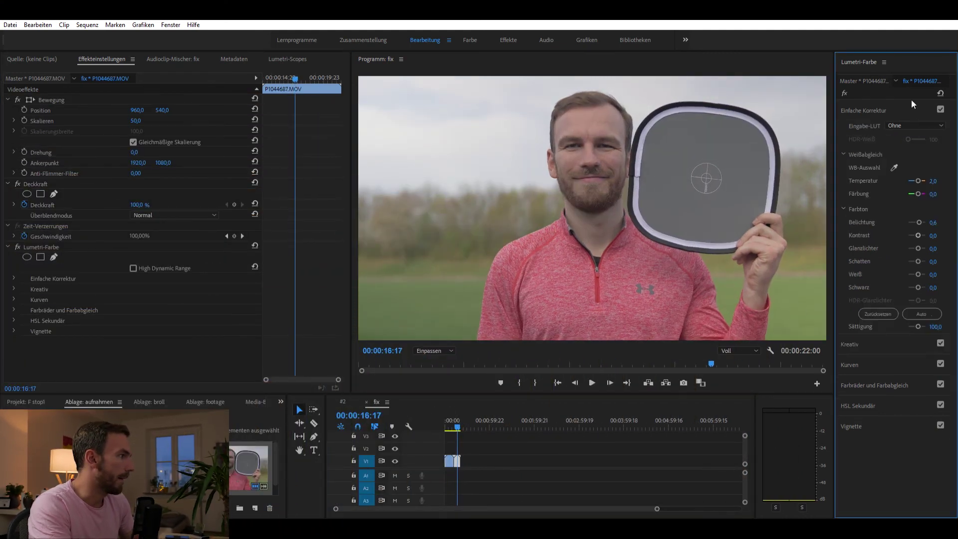
{"action": "left_click_drag", "start_coordinate": [918, 228], "coordinate": [923, 227]}
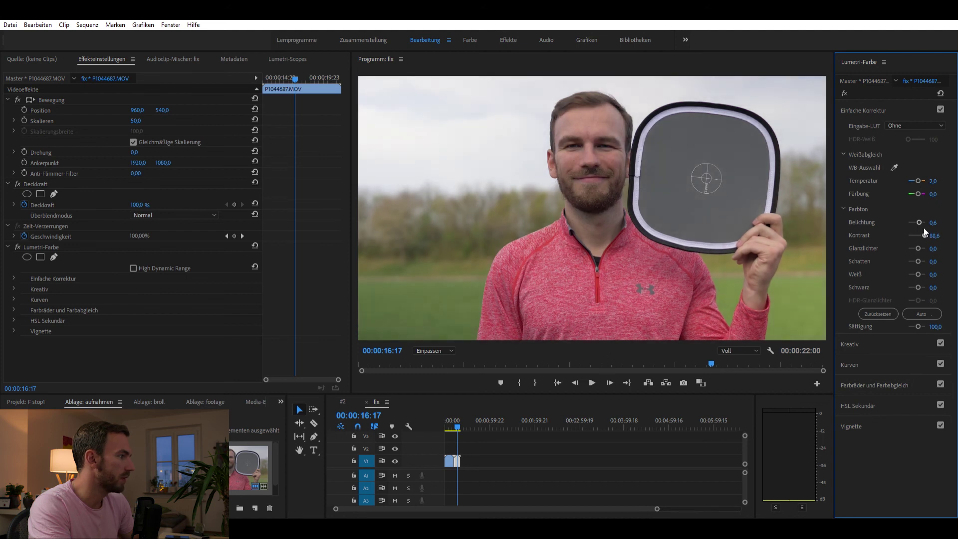
{"action": "left_click", "coordinate": [902, 341]}
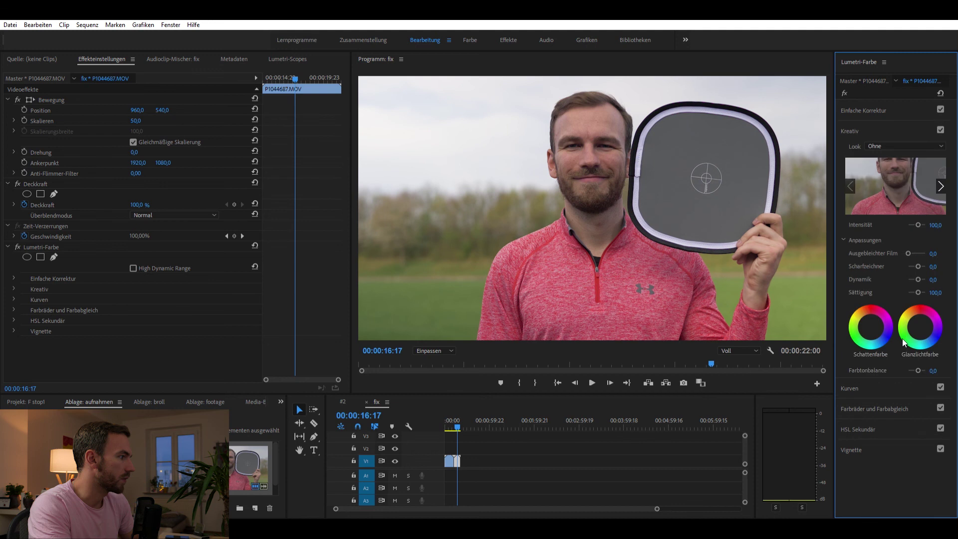
{"action": "left_click_drag", "start_coordinate": [917, 271], "coordinate": [920, 271]}
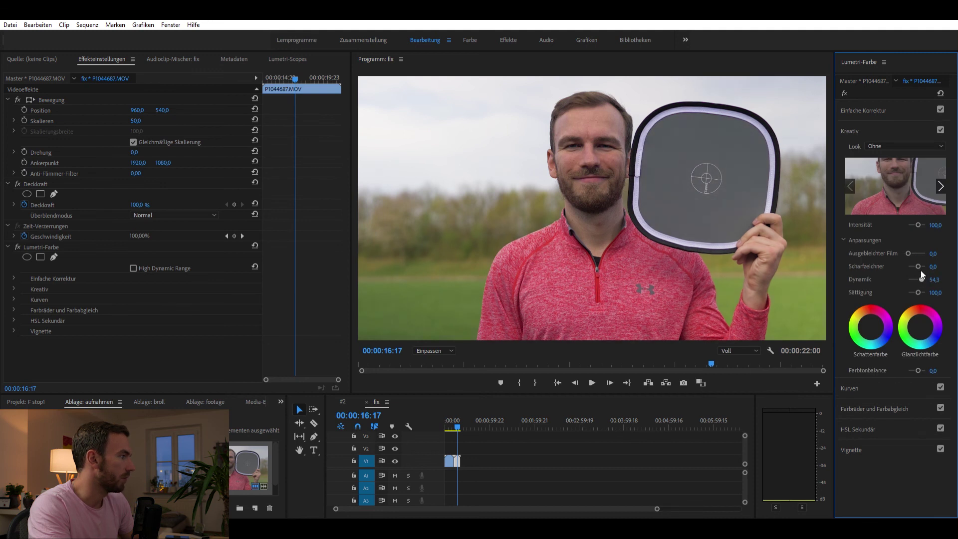
{"action": "left_click_drag", "start_coordinate": [447, 417], "coordinate": [452, 421]}
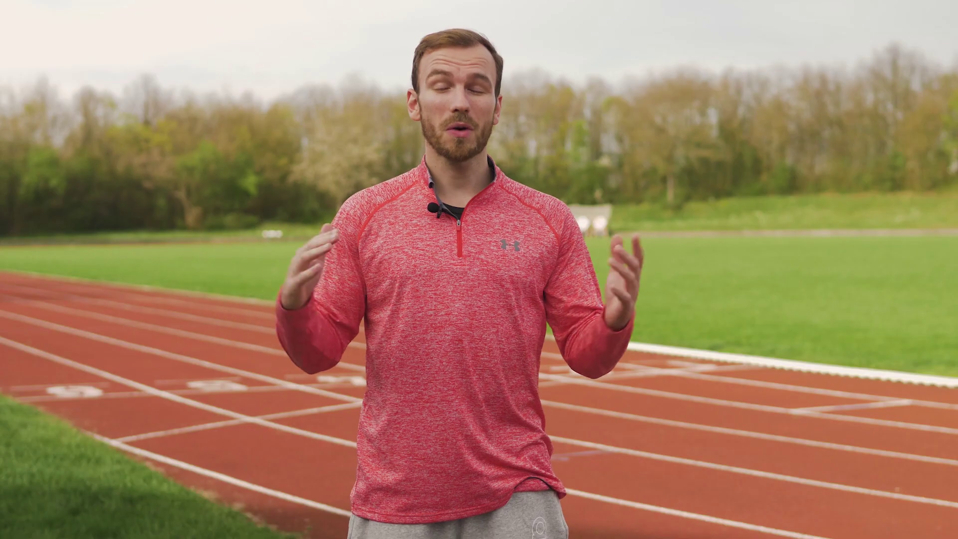